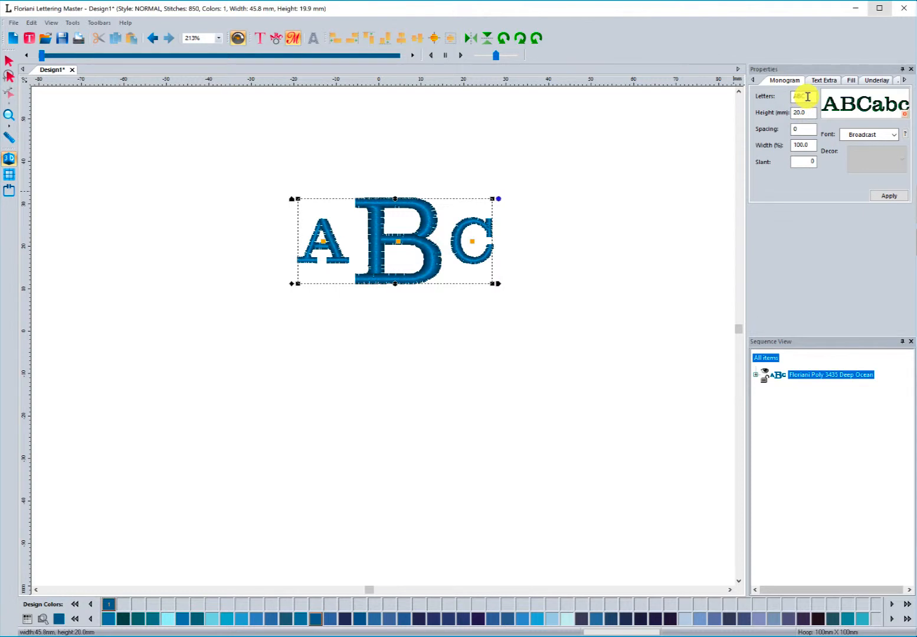
- Change the monogram letters to DAJ and apply the change
{"action": "left_click", "coordinate": [807, 97]}
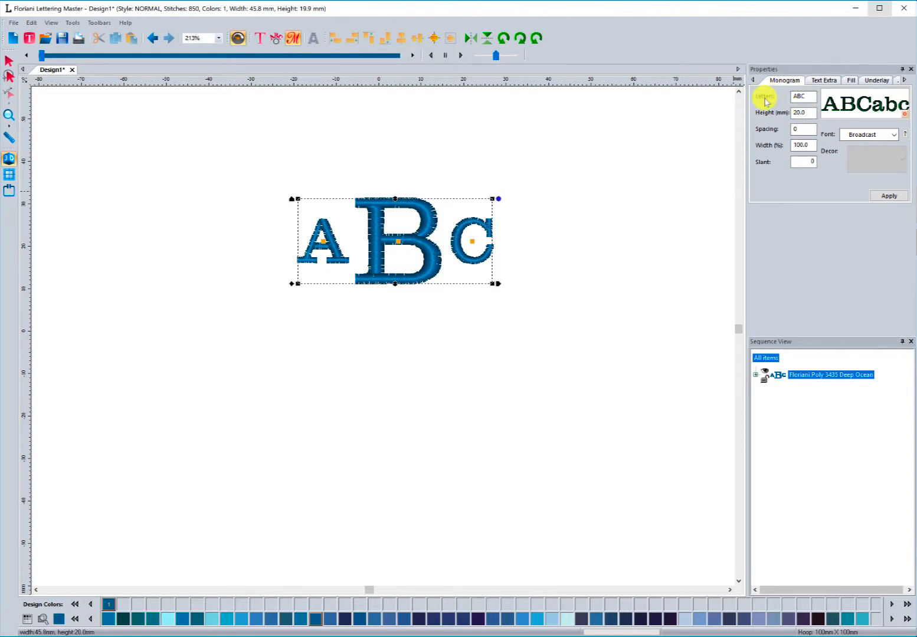
{"action": "left_click_drag", "start_coordinate": [807, 94], "coordinate": [776, 95]}
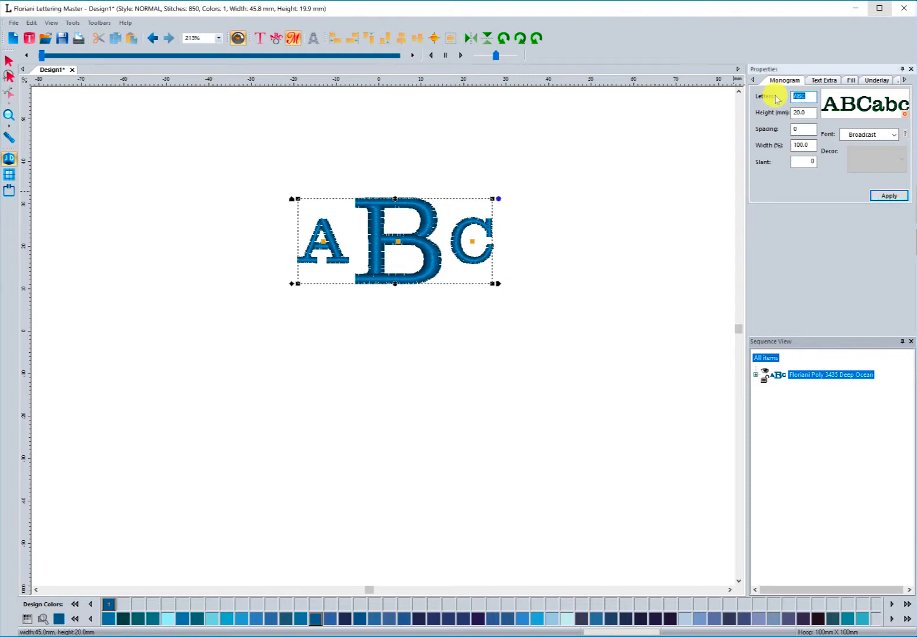
{"action": "type", "text": "DAJ"}
{"action": "left_click", "coordinate": [886, 195]}
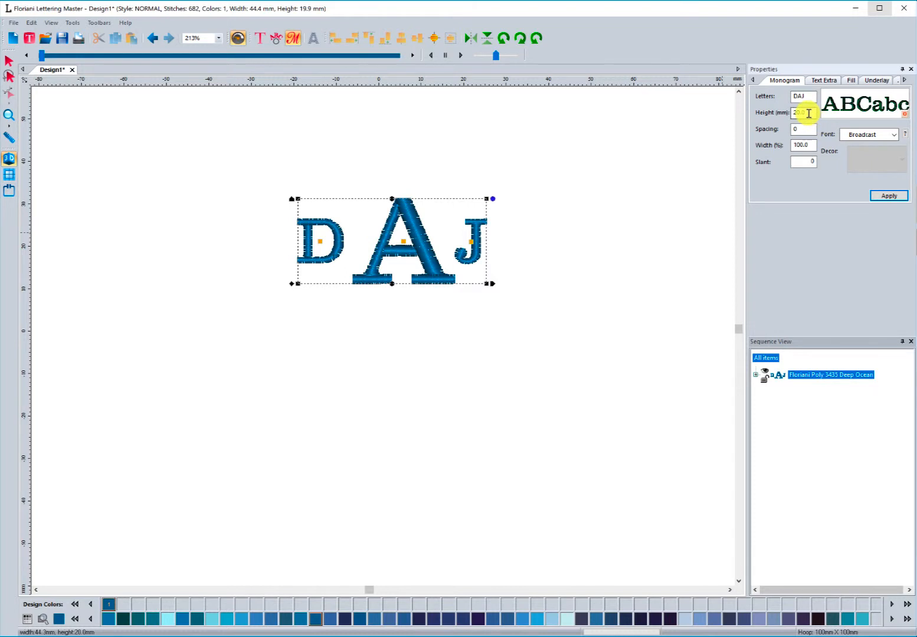
{"action": "left_click", "coordinate": [803, 146]}
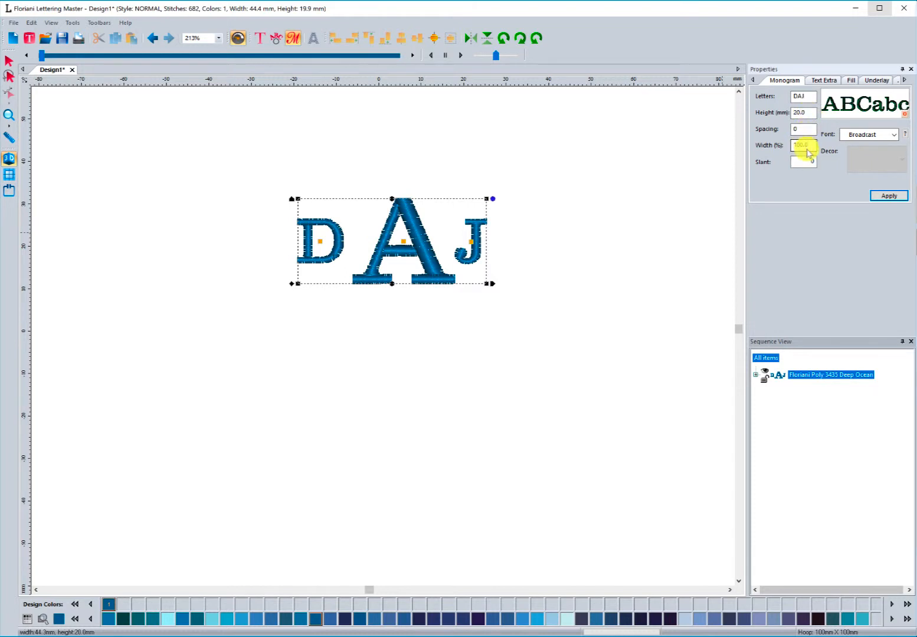
{"action": "left_click", "coordinate": [809, 162]}
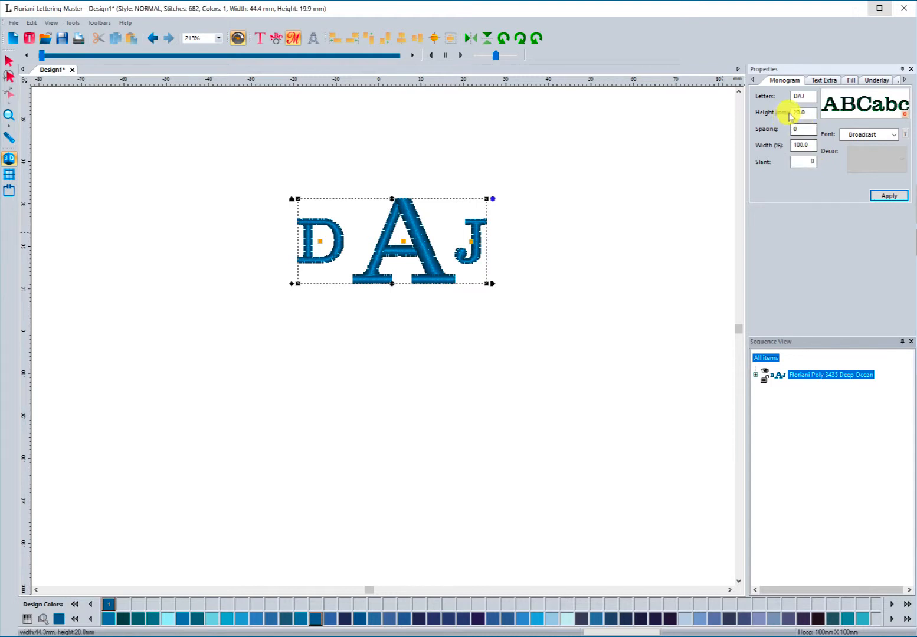
{"action": "left_click", "coordinate": [813, 146]}
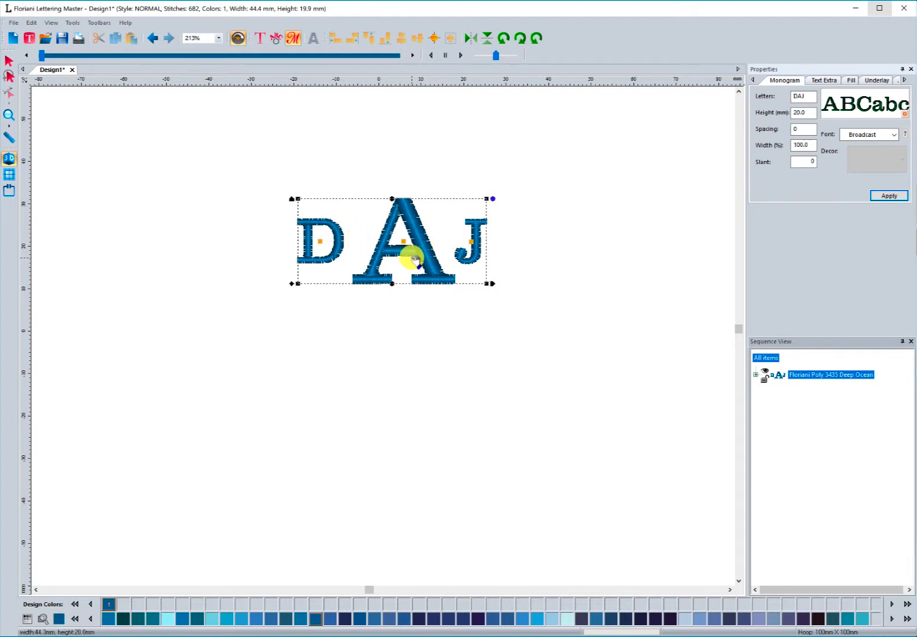
{"action": "left_click", "coordinate": [803, 147]}
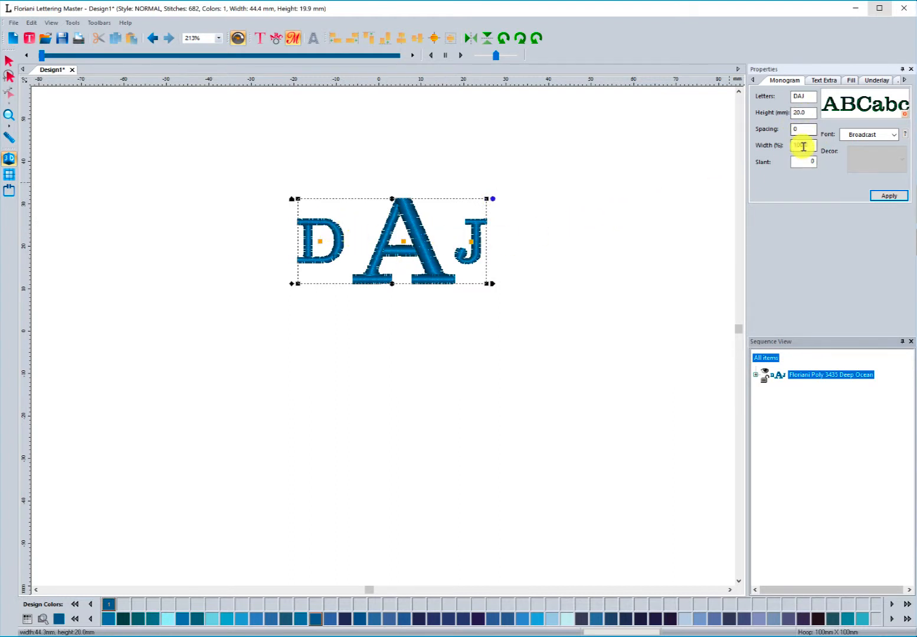
- Apply the Bridal Large font to the monogram
{"action": "left_click", "coordinate": [894, 134]}
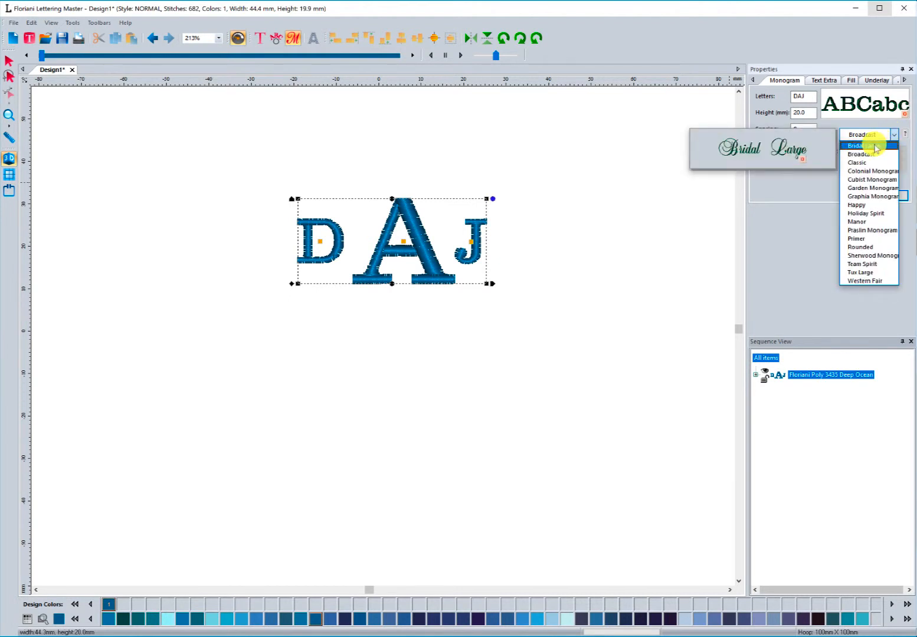
{"action": "left_click", "coordinate": [875, 147]}
{"action": "left_click", "coordinate": [888, 195]}
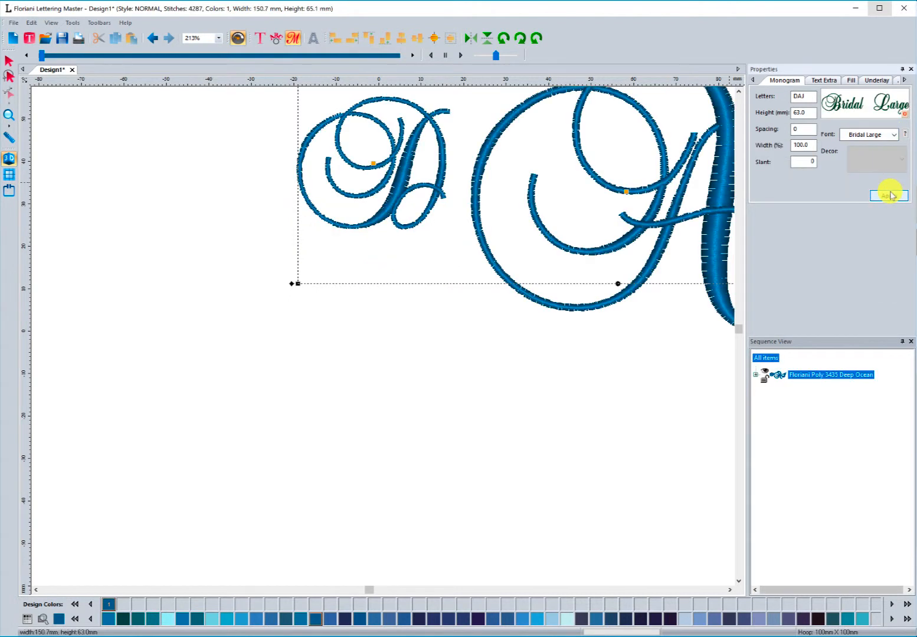
- Switch the monogram font to Classic and apply it
{"action": "left_click", "coordinate": [9, 115]}
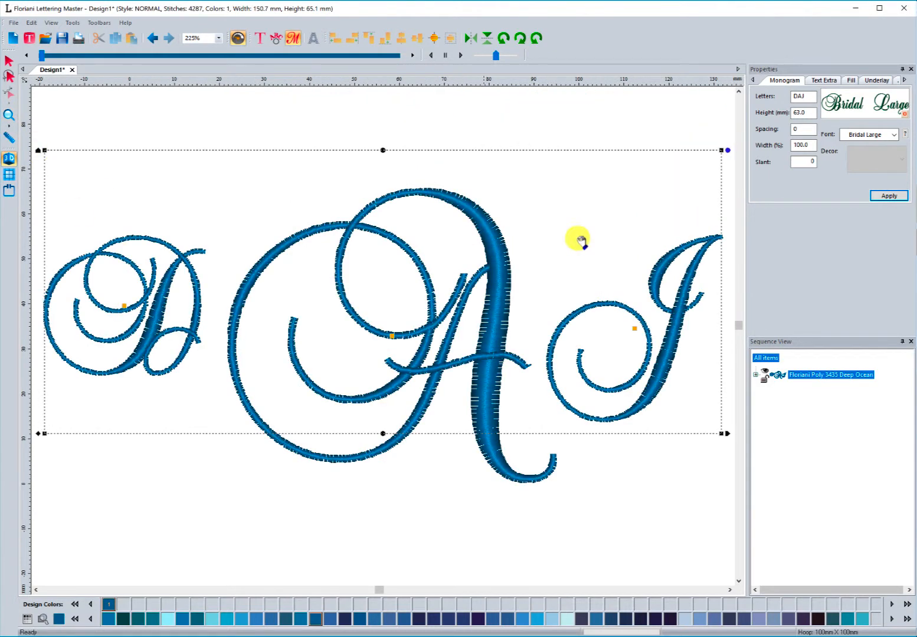
{"action": "left_click", "coordinate": [873, 134]}
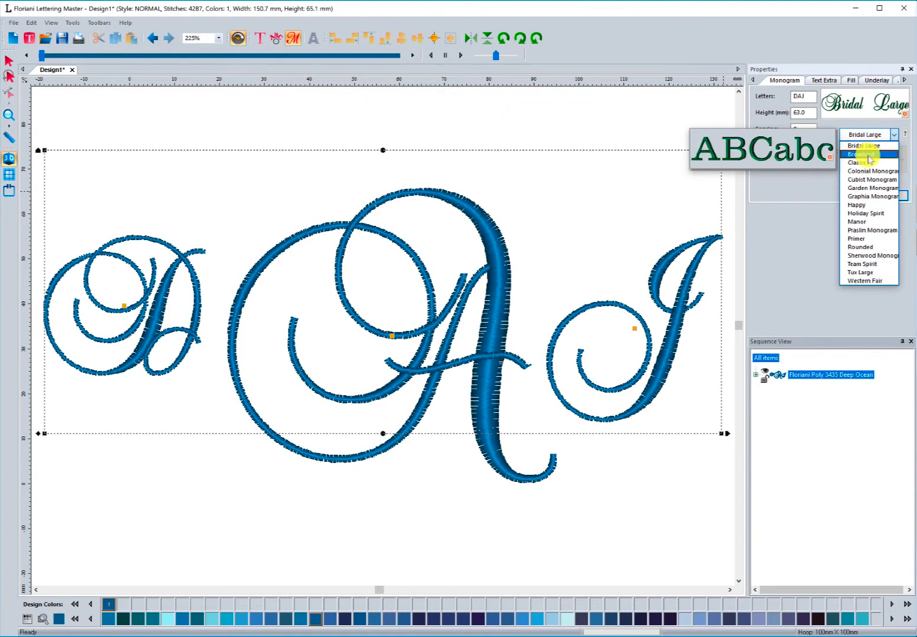
{"action": "left_click", "coordinate": [866, 163]}
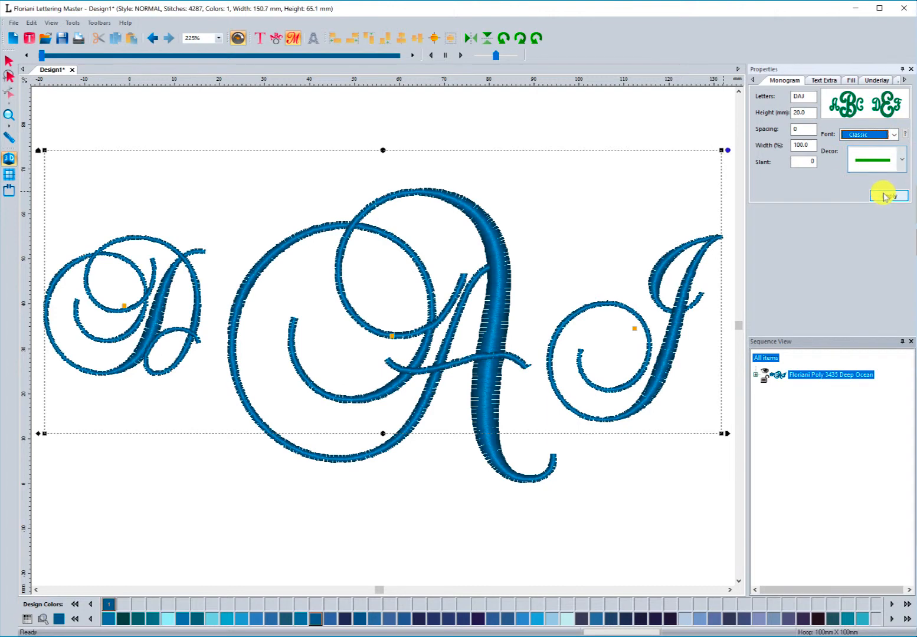
{"action": "left_click", "coordinate": [888, 197]}
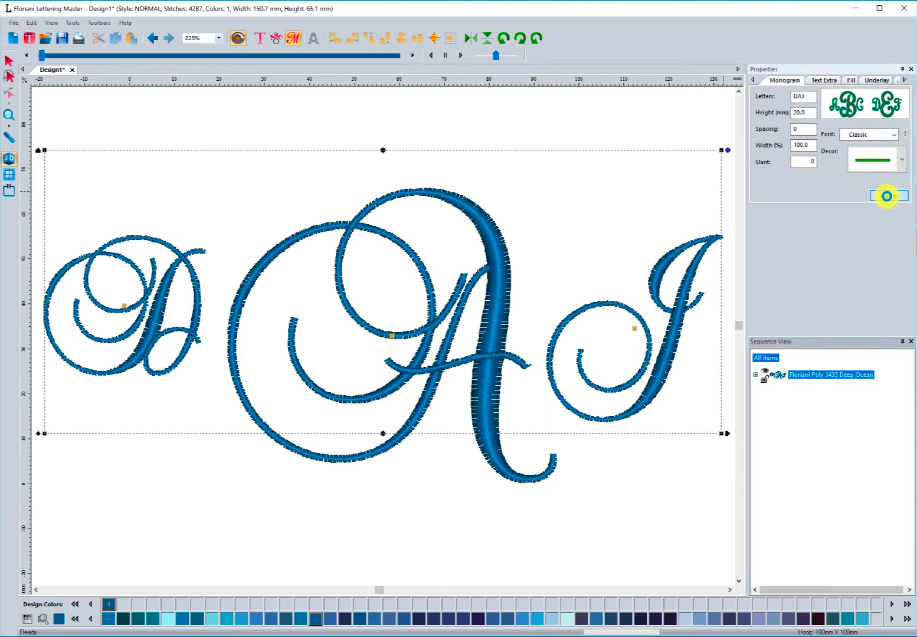
- Choose the second plain-line decor for the Classic monogram and apply it
{"action": "left_click", "coordinate": [9, 115]}
{"action": "scroll", "coordinate": [269, 254], "scroll_direction": "down", "scroll_amount": 1}
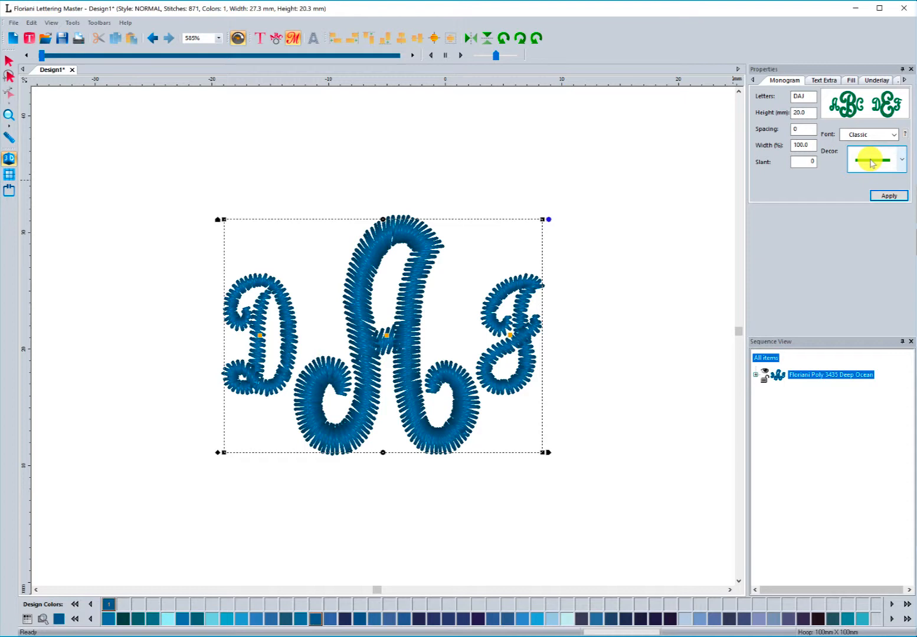
{"action": "left_click", "coordinate": [902, 164]}
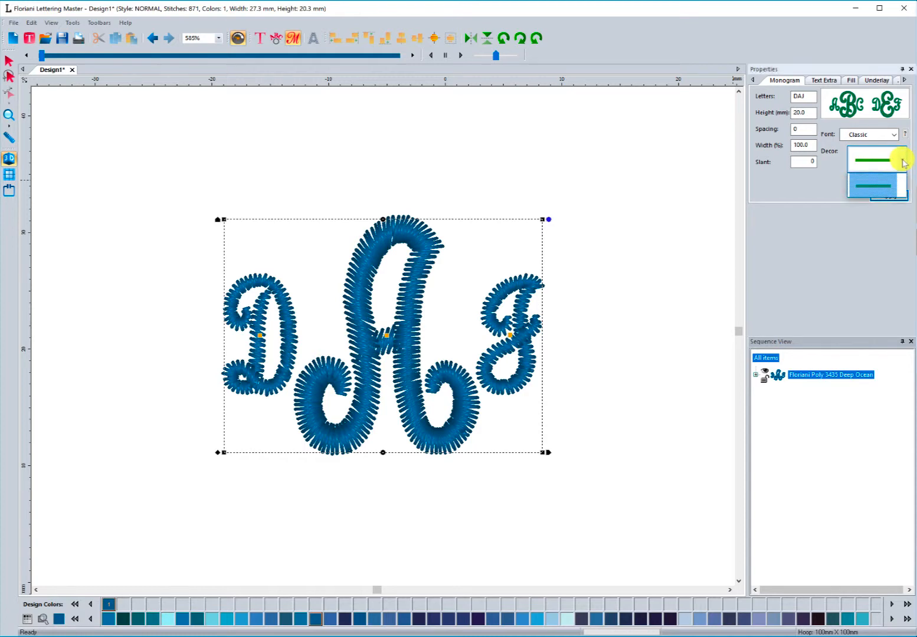
{"action": "left_click", "coordinate": [874, 184]}
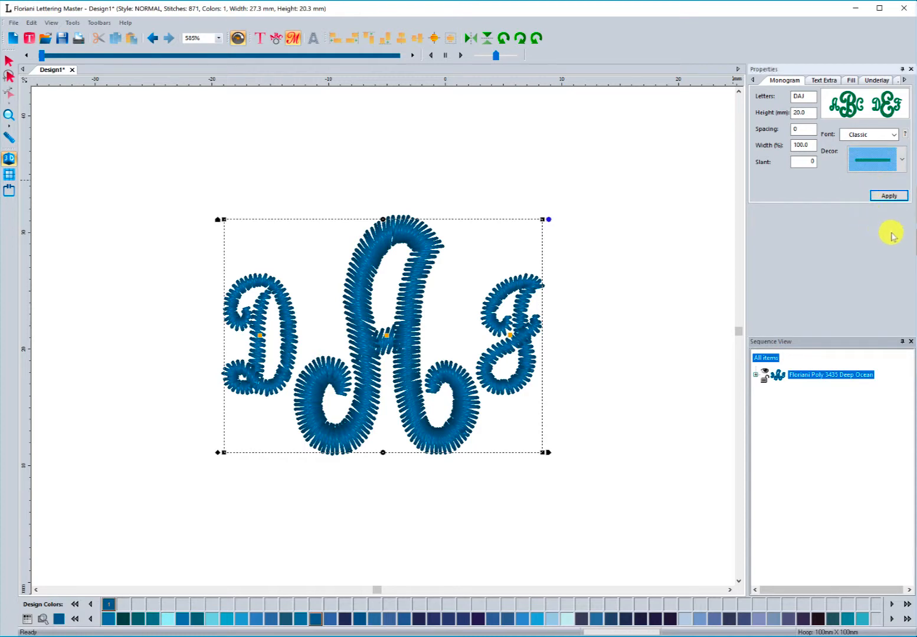
{"action": "left_click", "coordinate": [888, 195]}
- Switch the monogram font to Colonial Monogram and apply it
{"action": "left_click", "coordinate": [894, 136]}
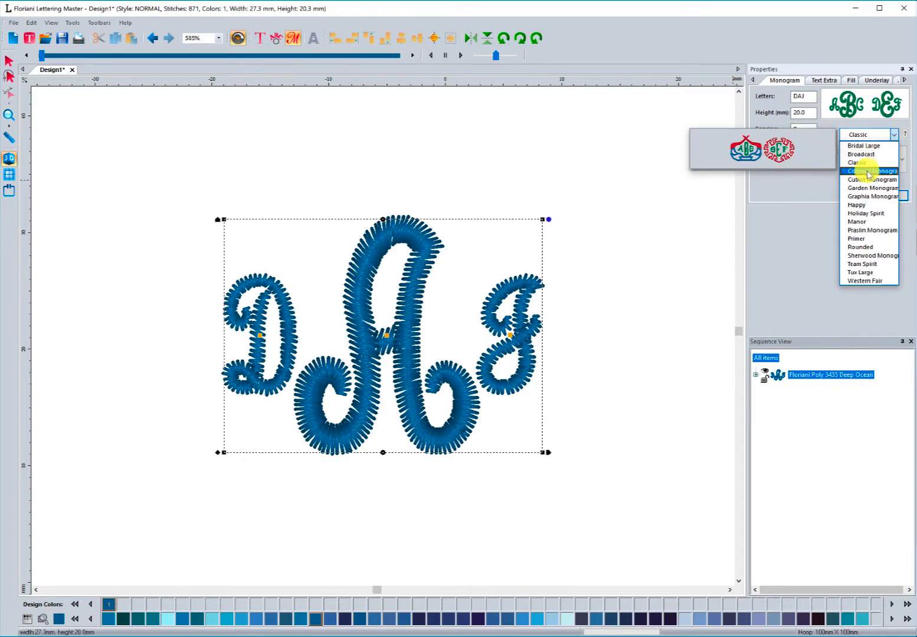
{"action": "left_click", "coordinate": [879, 171]}
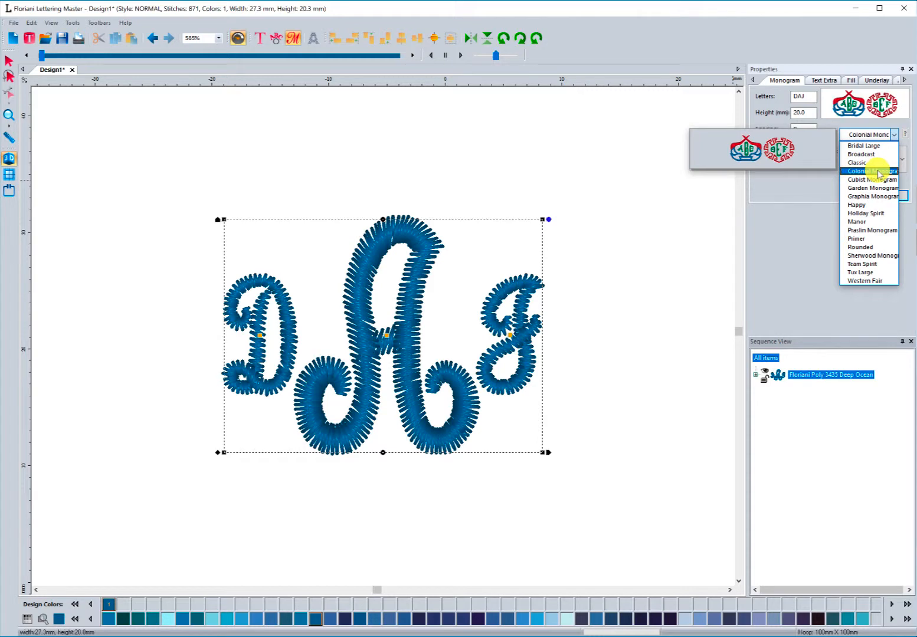
{"action": "left_click", "coordinate": [885, 194]}
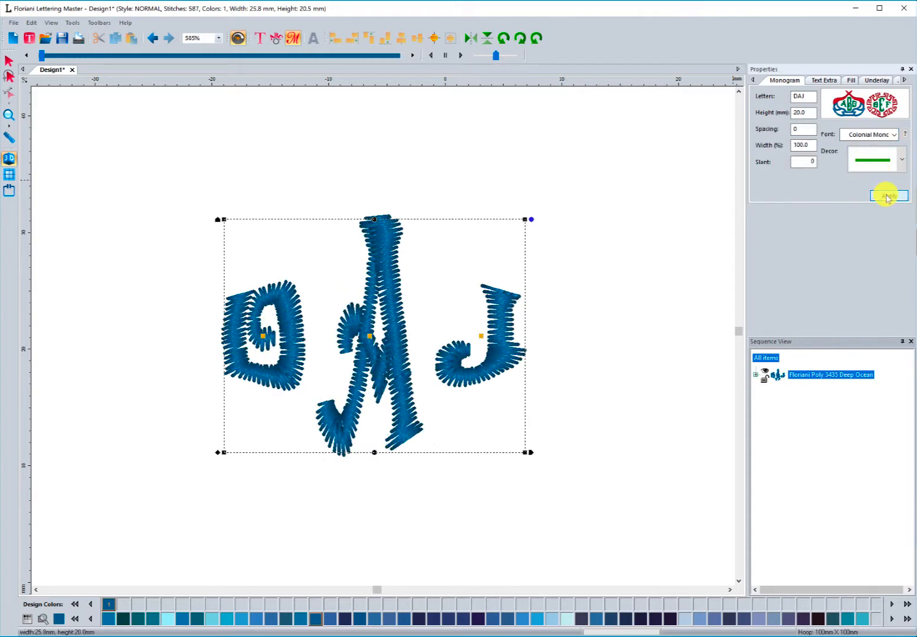
- Add a laurel wreath decor beneath the Colonial Monogram letters
{"action": "left_click", "coordinate": [901, 159]}
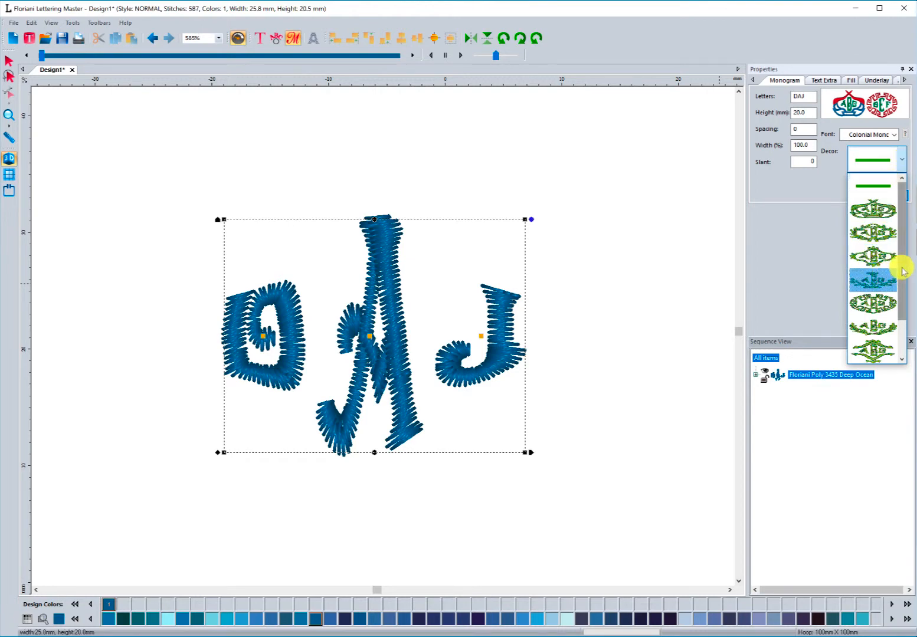
{"action": "left_click_drag", "start_coordinate": [903, 267], "coordinate": [902, 320]}
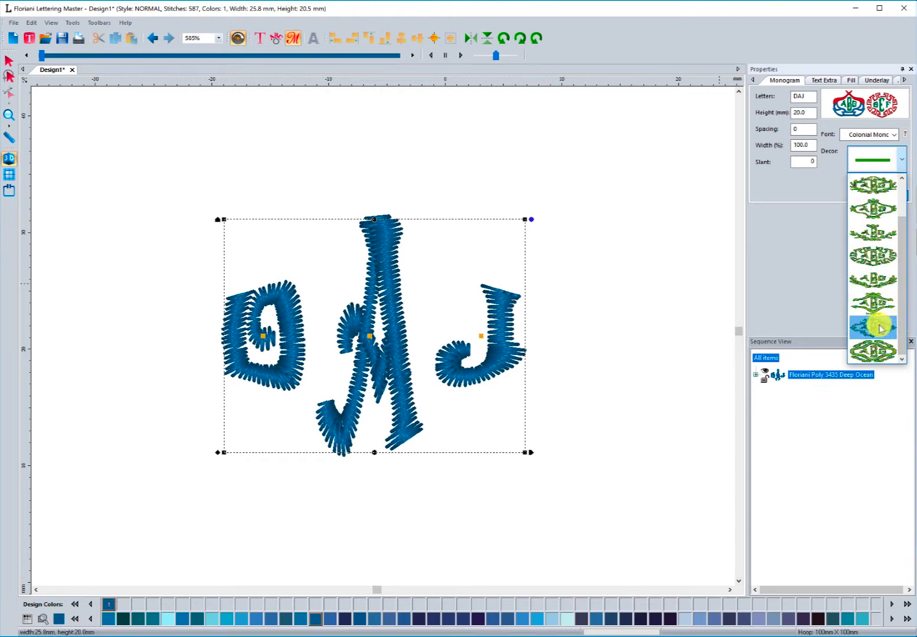
{"action": "left_click", "coordinate": [870, 280]}
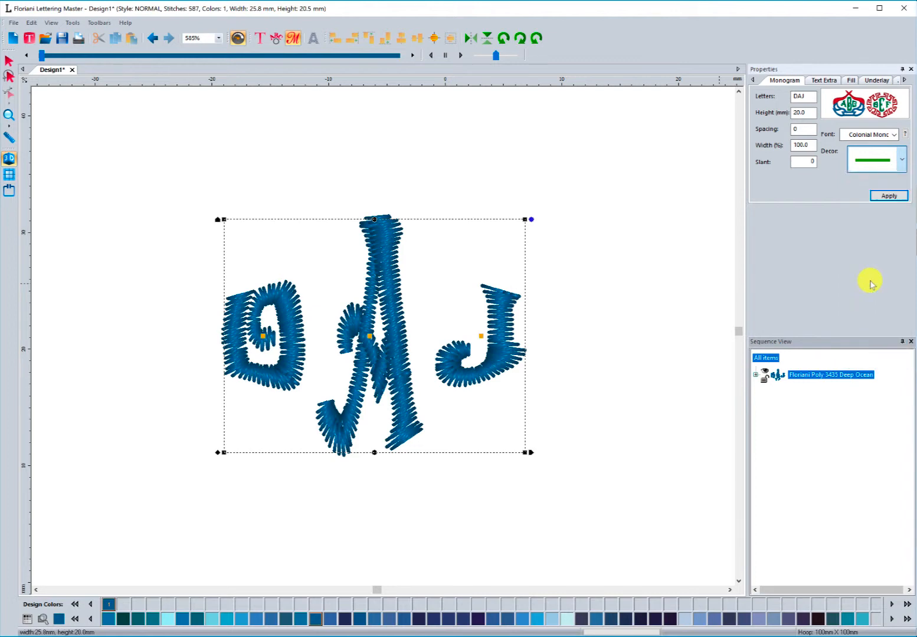
{"action": "left_click", "coordinate": [885, 195]}
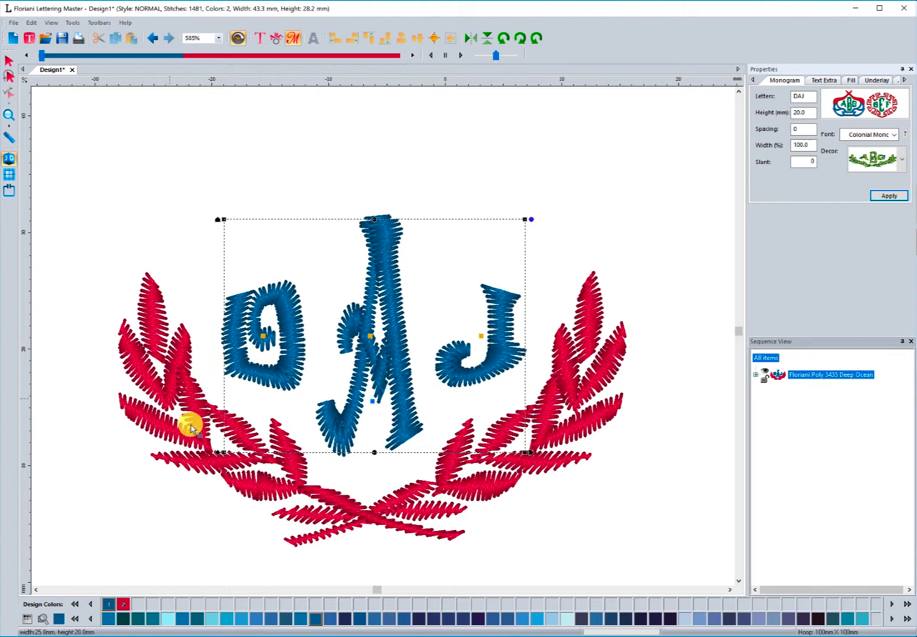
- Replace the decor with a framed border surrounded by small leaf accents
{"action": "left_click", "coordinate": [888, 157]}
{"action": "left_click", "coordinate": [875, 210]}
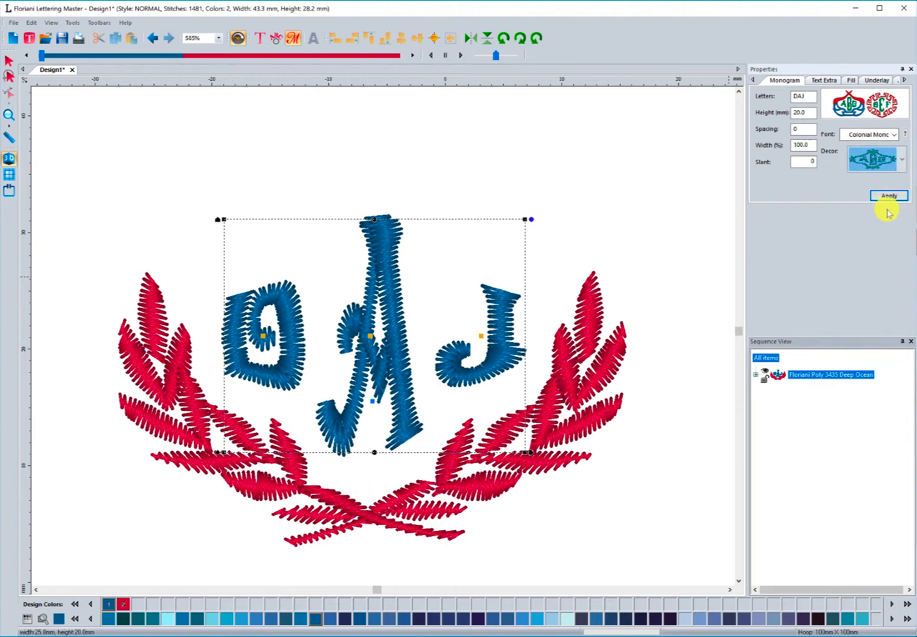
{"action": "left_click", "coordinate": [887, 195]}
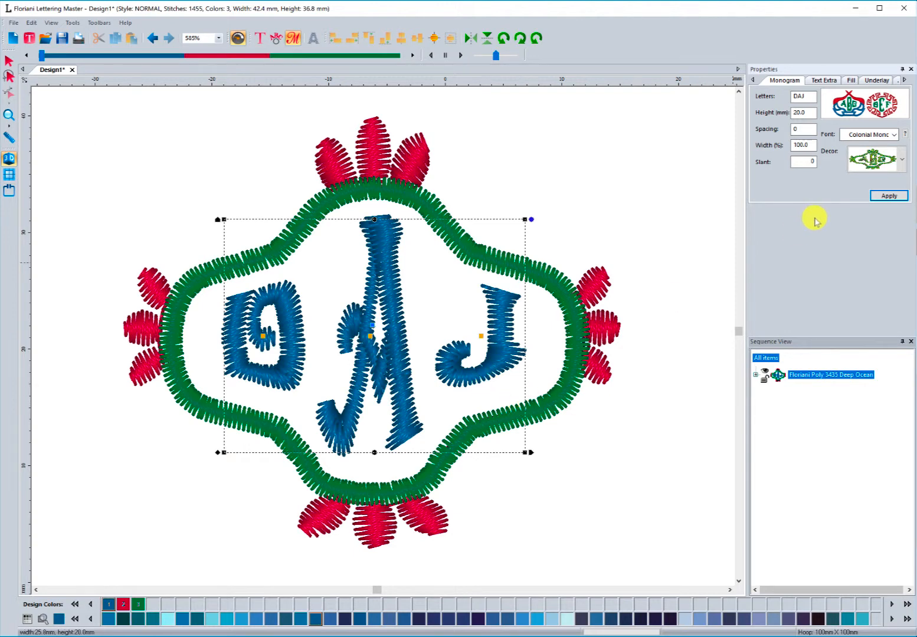
- Switch the monogram font to Sherwood Monogram and apply it
{"action": "left_click", "coordinate": [893, 135]}
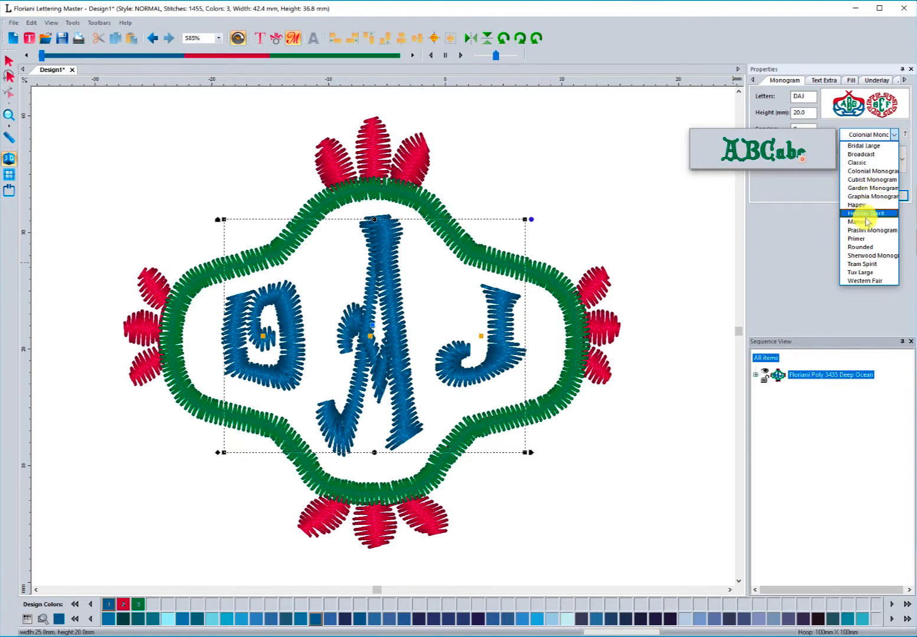
{"action": "left_click", "coordinate": [872, 256]}
{"action": "left_click", "coordinate": [888, 194]}
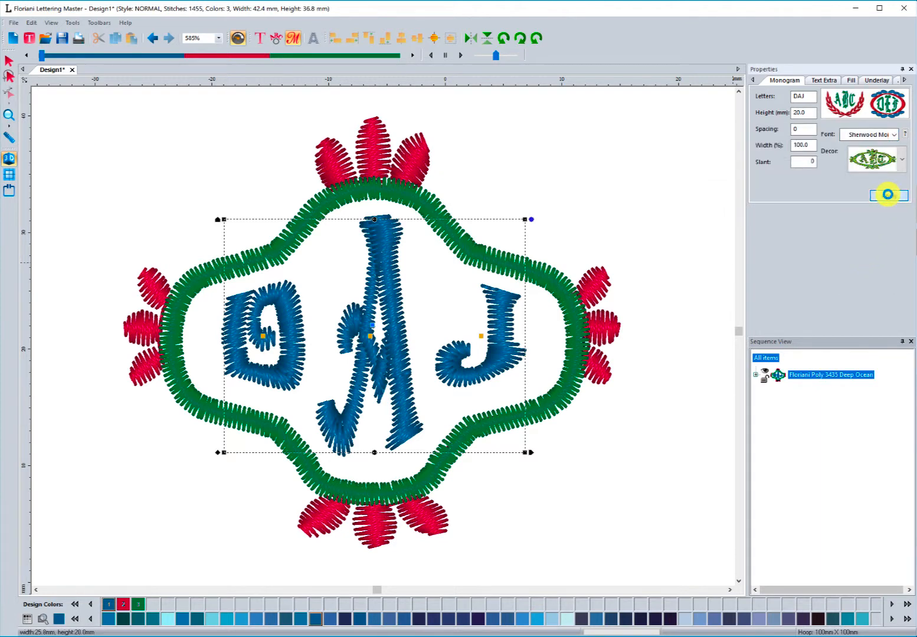
- Replace the decor with a large leafy wreath surrounding the letters
{"action": "left_click", "coordinate": [893, 166]}
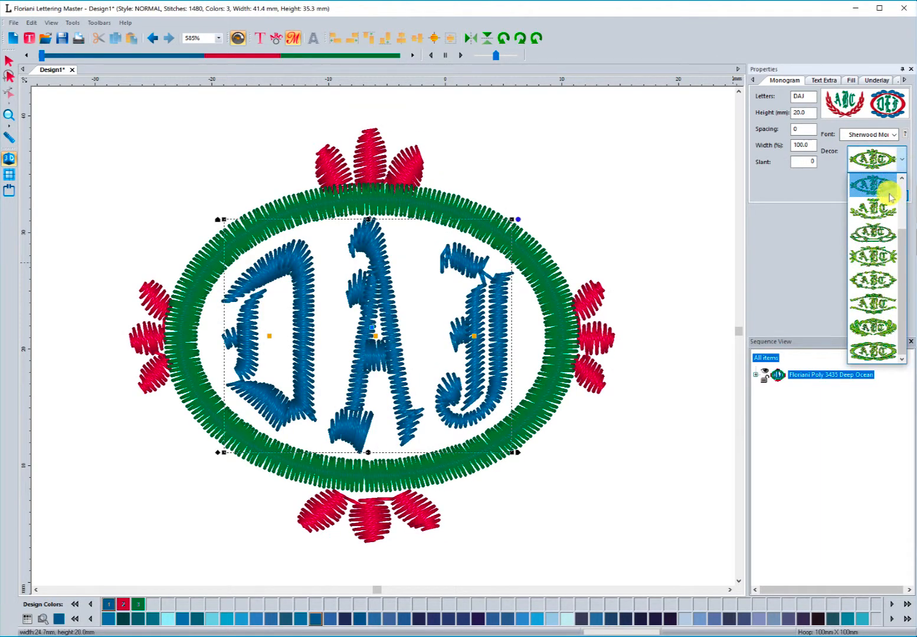
{"action": "left_click", "coordinate": [876, 328]}
{"action": "left_click", "coordinate": [890, 196]}
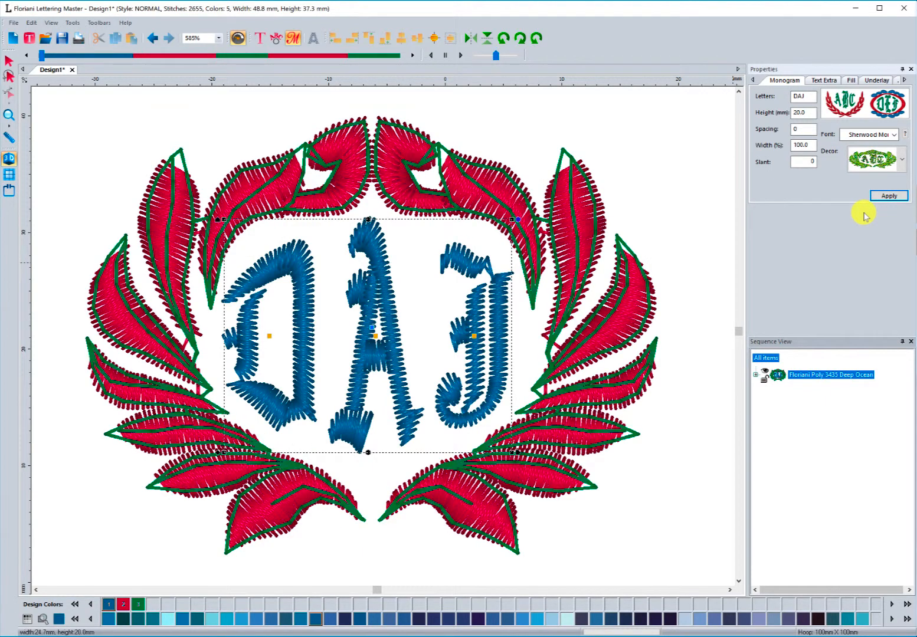
- Replace the decor with a small wreath under the letters and a crown above them
{"action": "left_click", "coordinate": [885, 160]}
{"action": "left_click", "coordinate": [877, 205]}
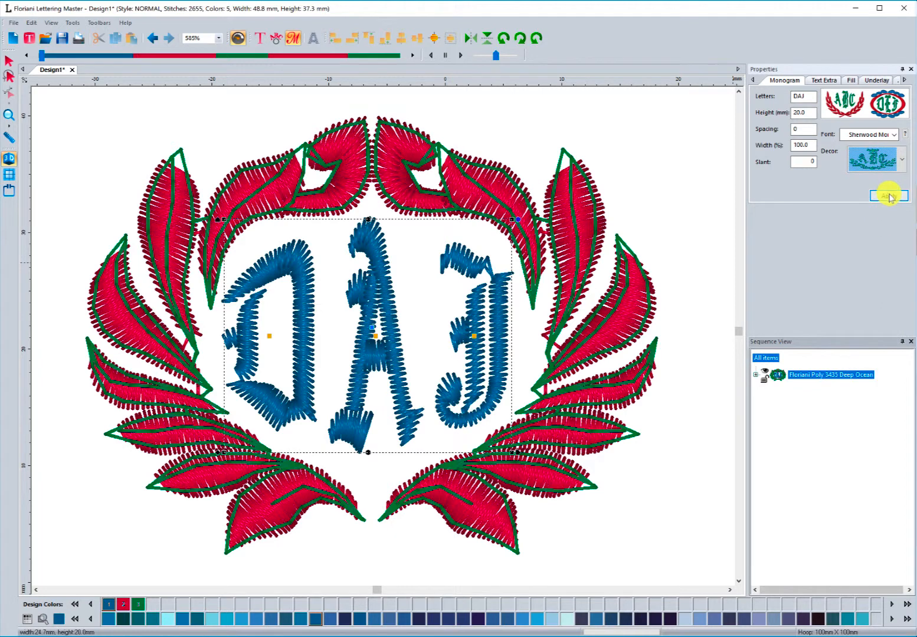
{"action": "left_click", "coordinate": [888, 196]}
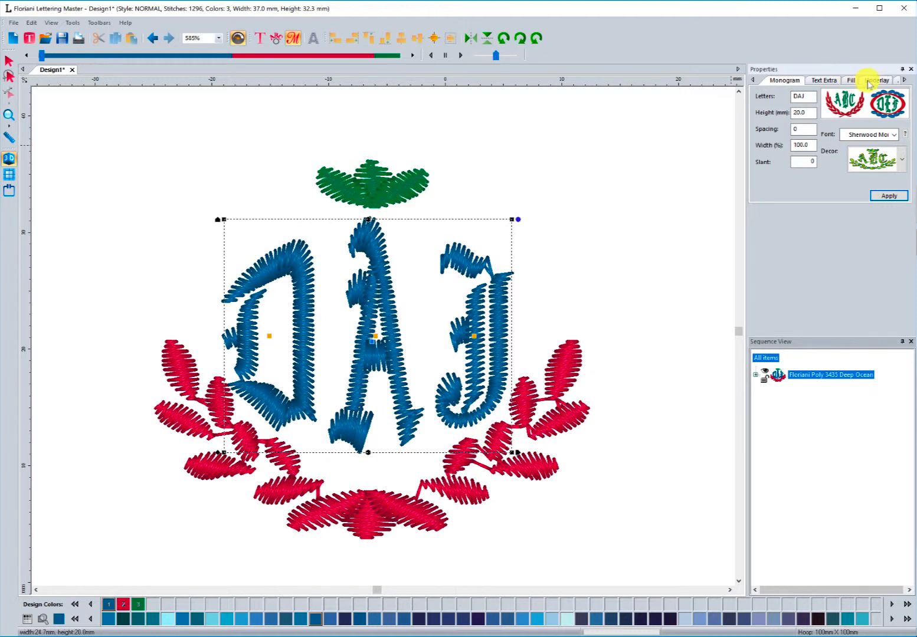
- Select the whole monogram design on the canvas with the Selection tool
{"action": "left_click", "coordinate": [8, 60]}
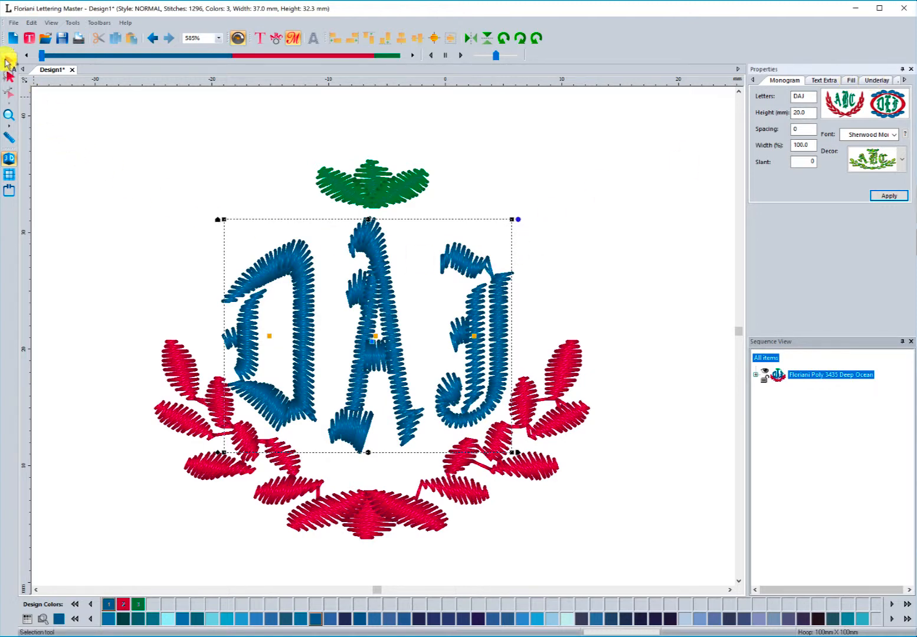
{"action": "left_click", "coordinate": [220, 158]}
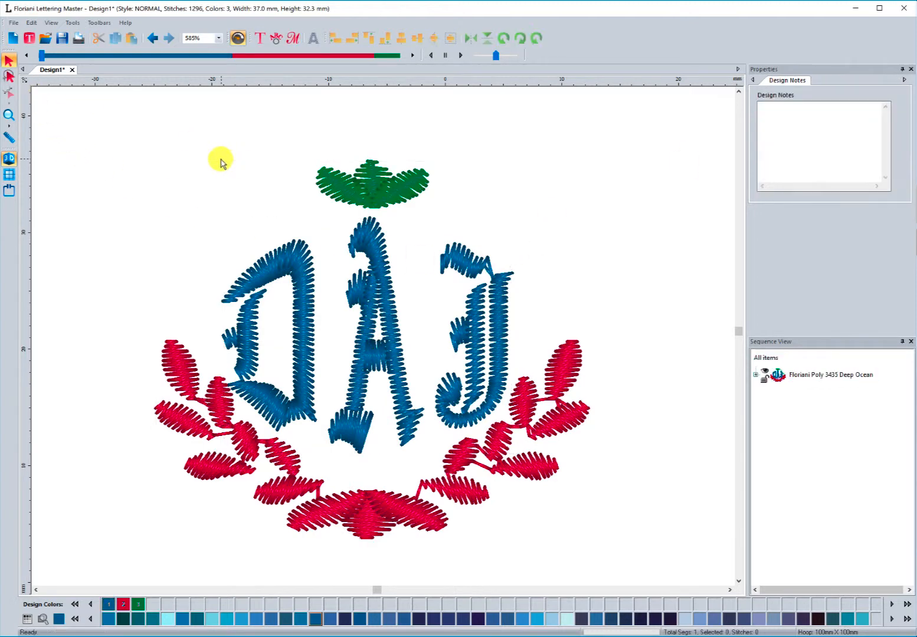
{"action": "left_click", "coordinate": [312, 295]}
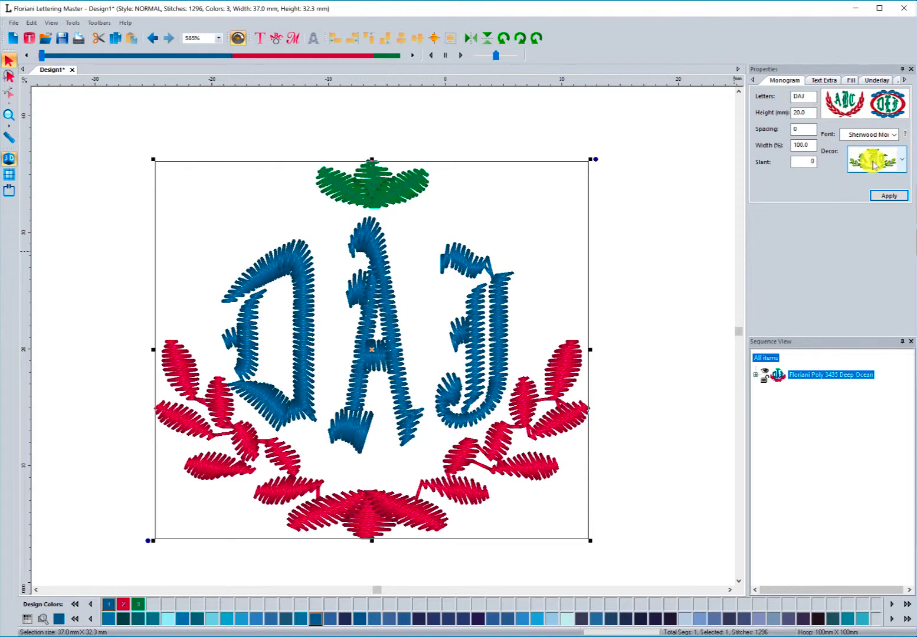
{"action": "left_click", "coordinate": [482, 220]}
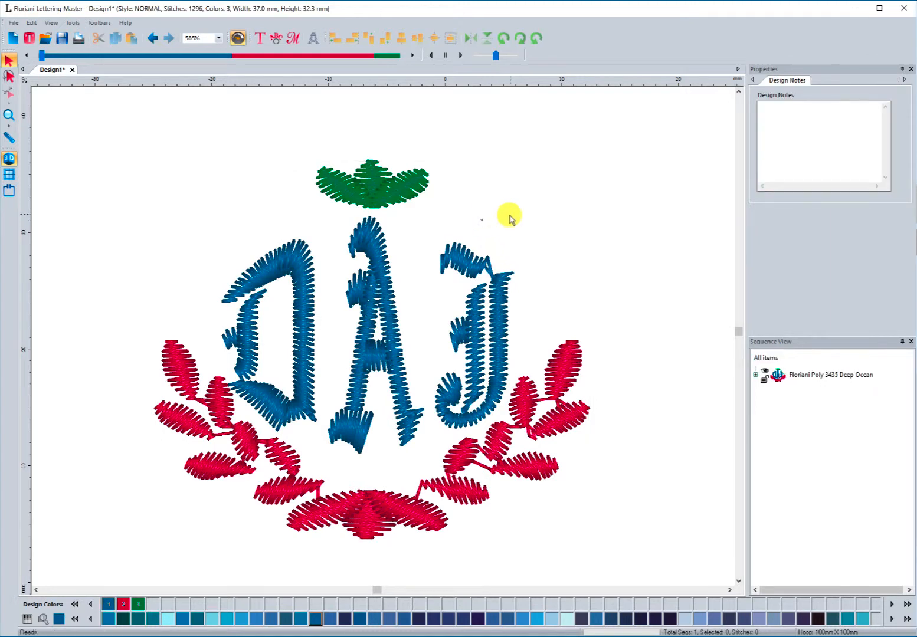
{"action": "left_click", "coordinate": [394, 202]}
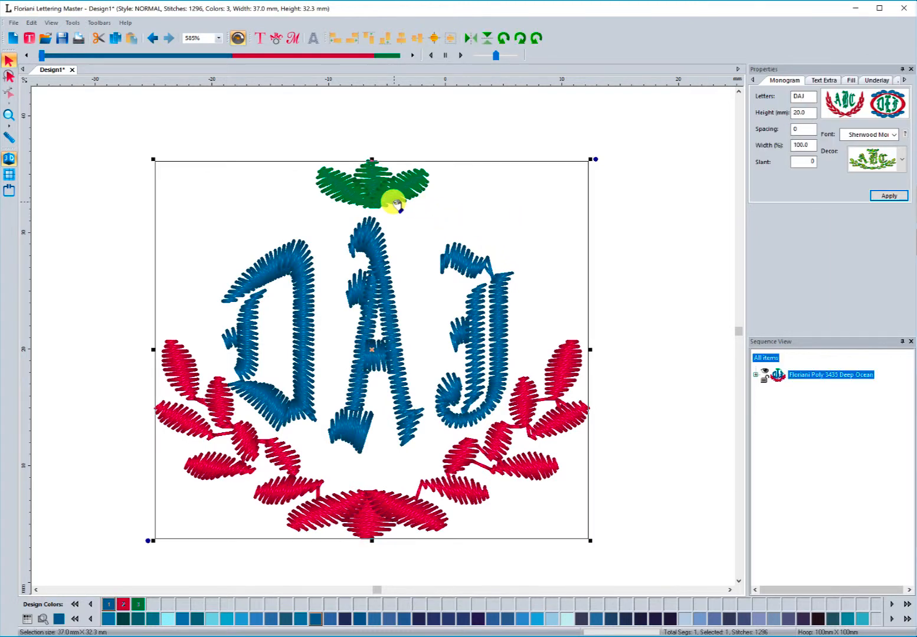